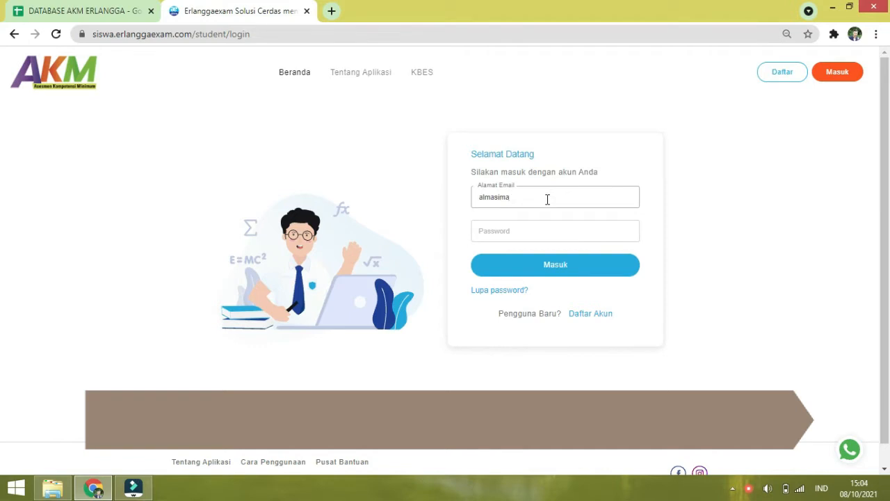
# Step: Correct the stray characters in the email, enter the account password and sign in with Masuk
pyautogui.write('l')
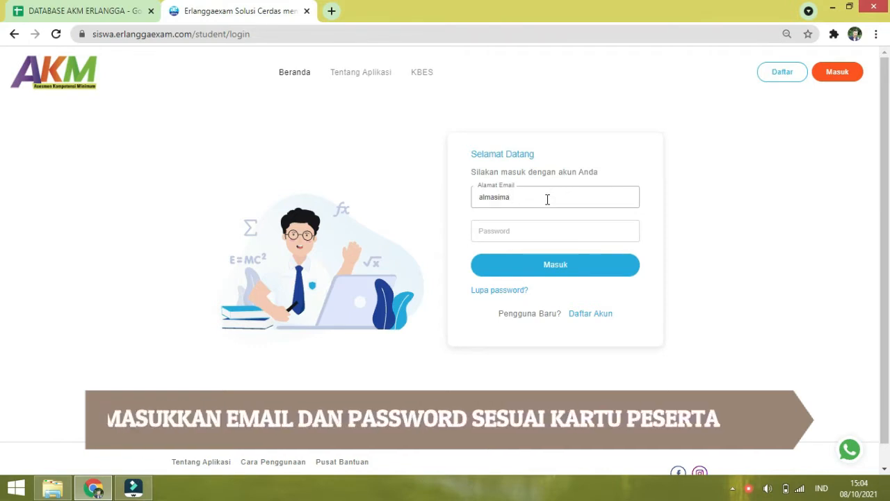
pyautogui.hotkey('ctrl', '-')
pyautogui.hotkey('ctrl', '+')
pyautogui.hotkey('ctrl', '+')
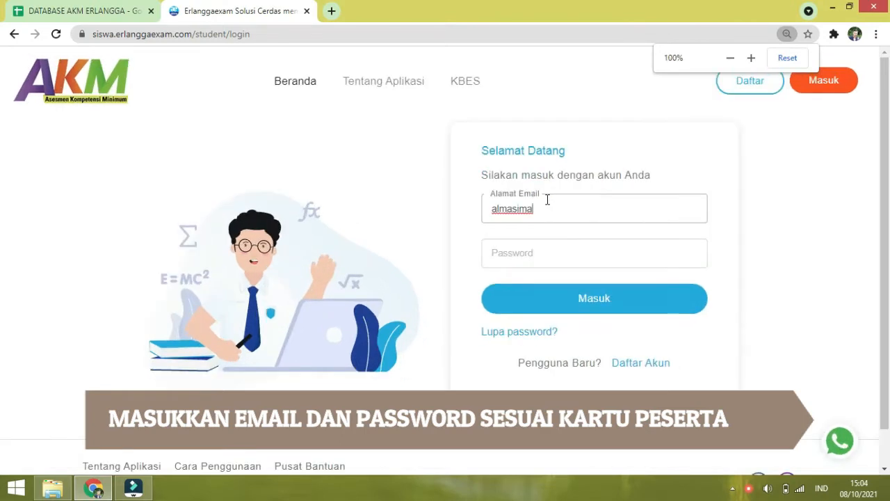
pyautogui.press('BackSpace')
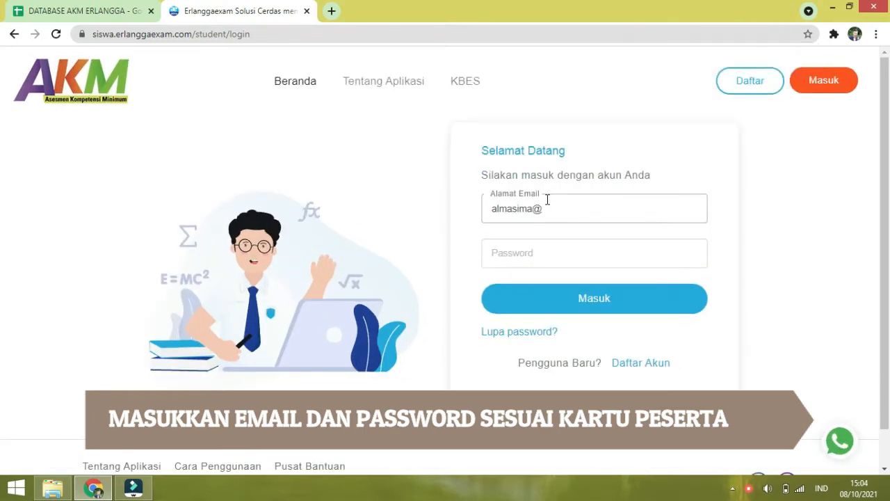
pyautogui.press('BackSpace')
pyautogui.click(537, 263)
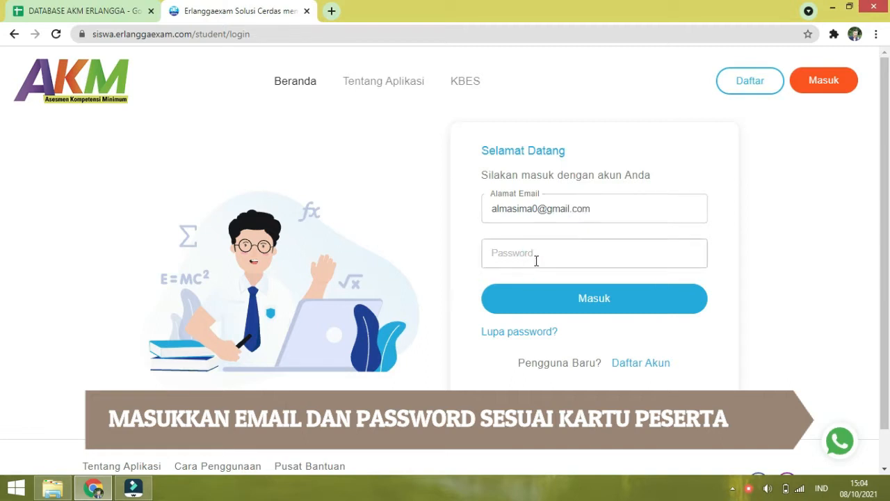
pyautogui.write('**')
pyautogui.click(596, 299)
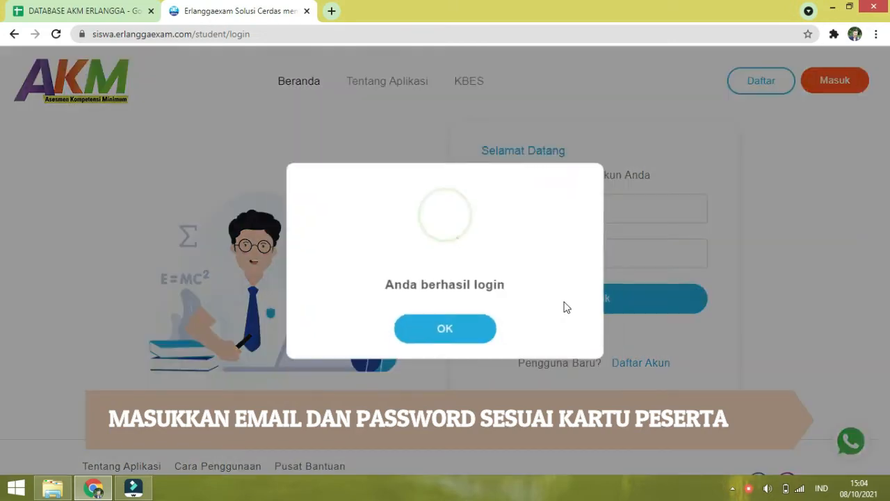
pyautogui.click(446, 336)
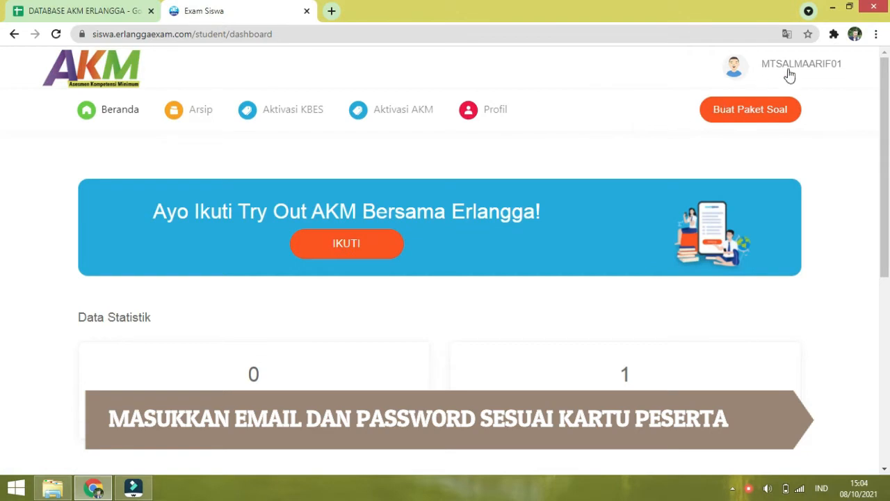
# Step: Scroll through the dashboard and open the account dropdown under the username
pyautogui.scroll(-2, 536, 219)
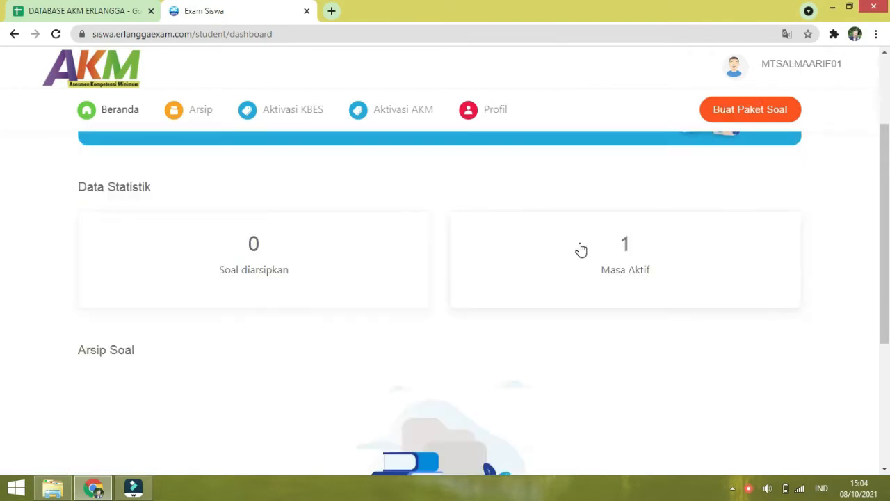
pyautogui.scroll(2, 578, 248)
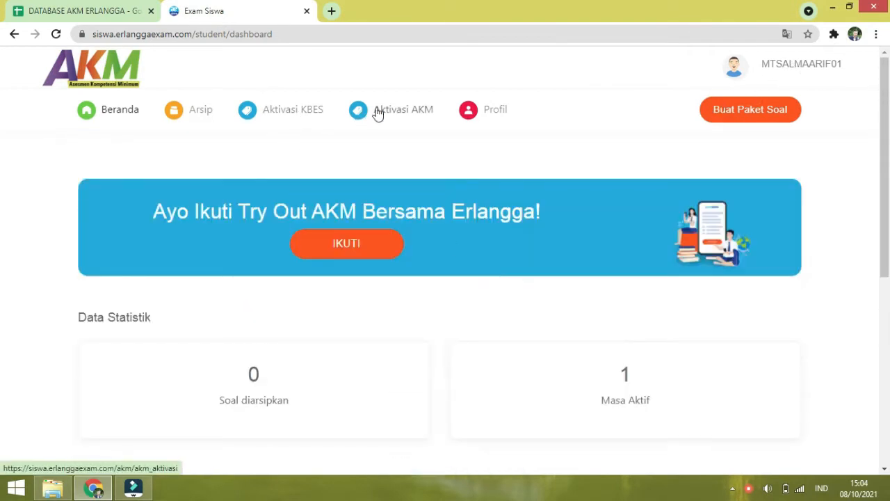
pyautogui.click(781, 68)
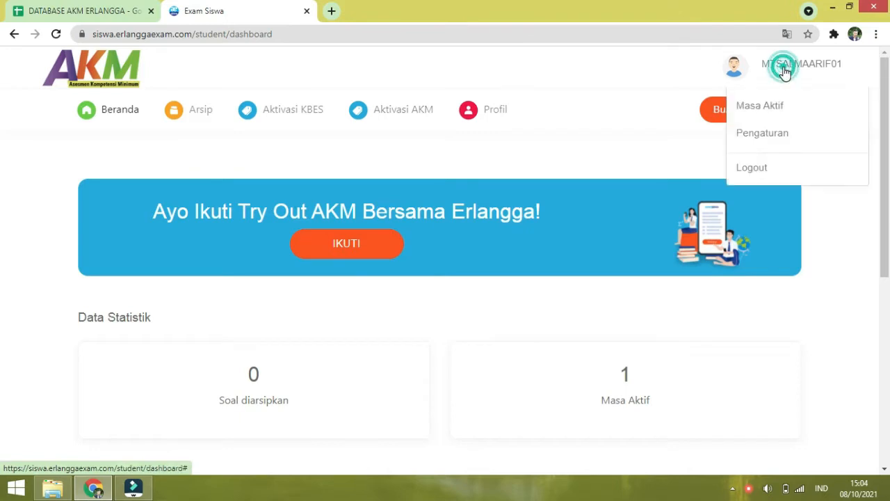
pyautogui.click(732, 69)
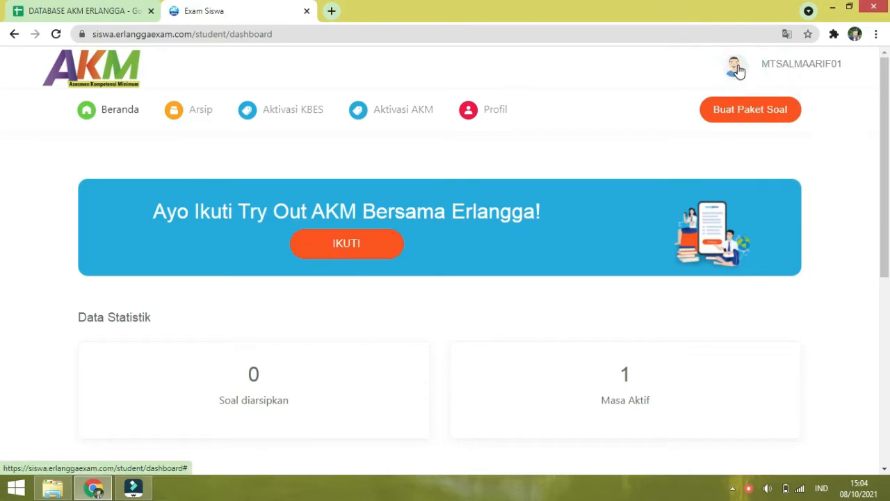
pyautogui.click(736, 70)
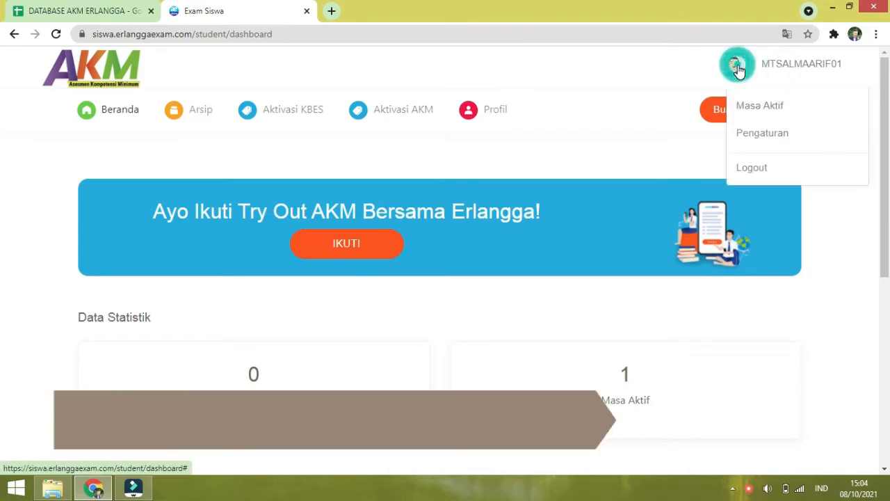
# Step: Open Profil and review Identitas Diri and Data Sekolah (SMP/MTs, Kelas VIII, Kabupaten Malang)
pyautogui.click(502, 114)
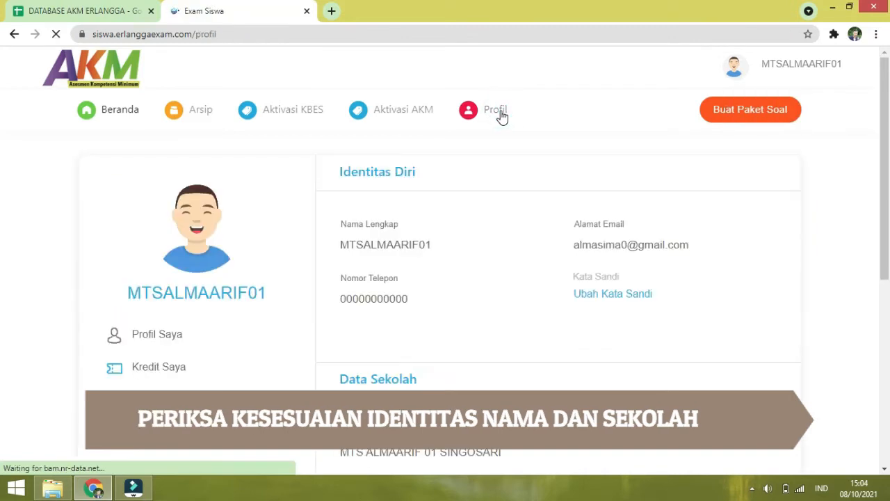
pyautogui.scroll(-3, 701, 240)
pyautogui.scroll(2, 701, 240)
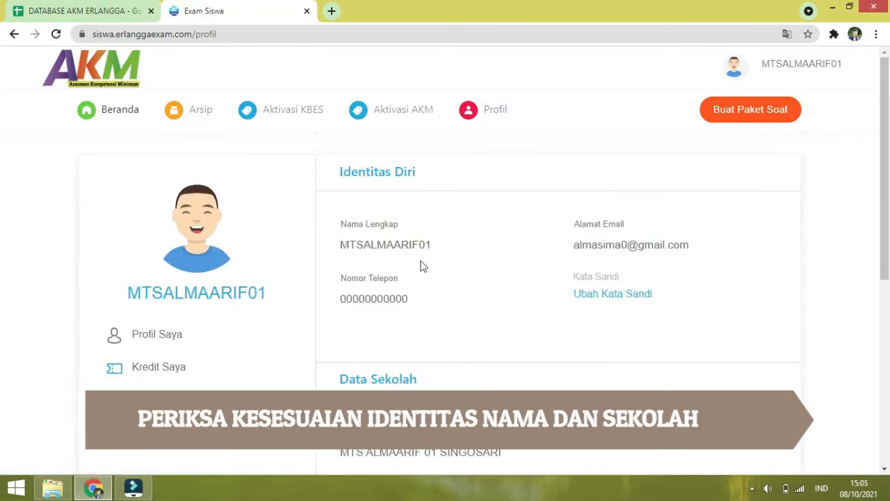
pyautogui.scroll(-1, 507, 325)
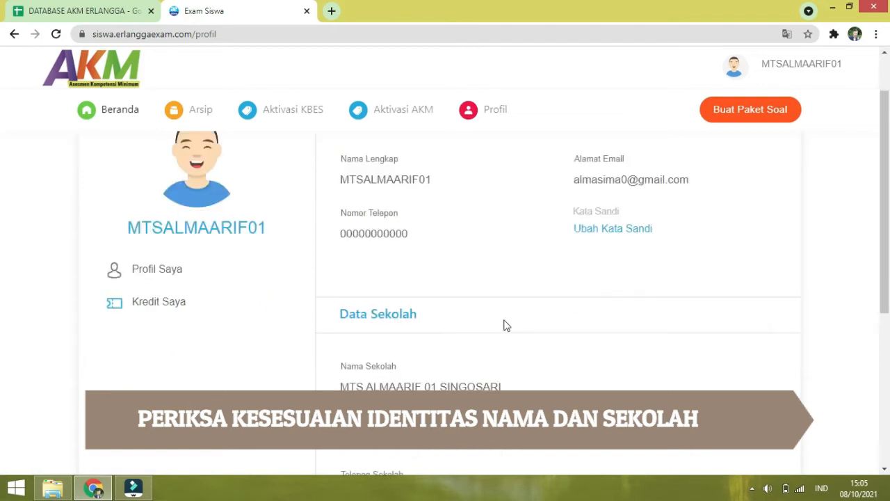
pyautogui.scroll(-1, 439, 293)
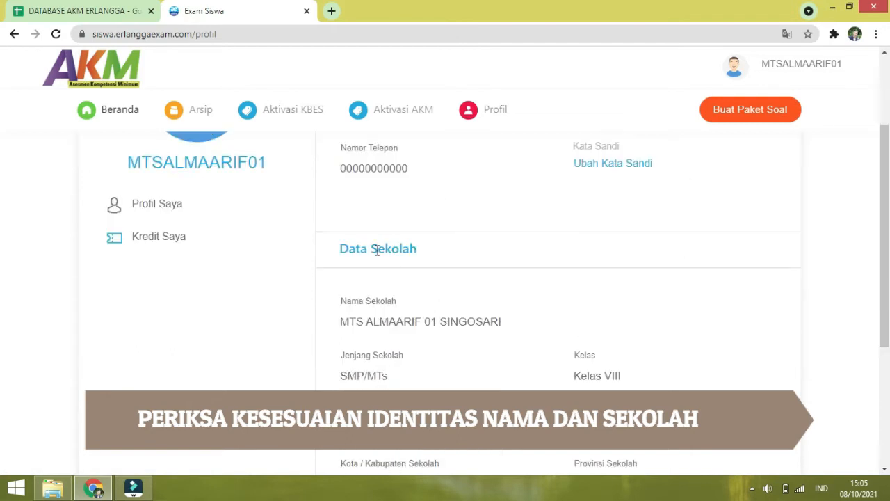
pyautogui.scroll(-1, 376, 250)
pyautogui.scroll(-1, 556, 372)
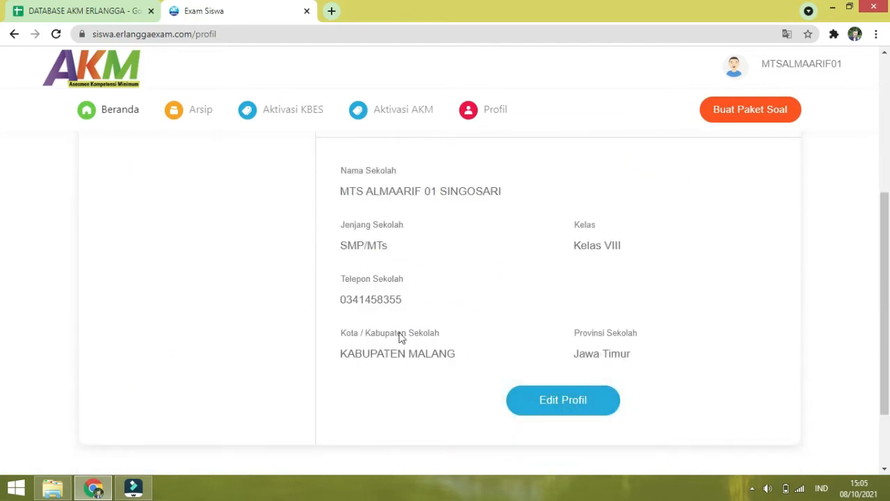
pyautogui.scroll(4, 396, 230)
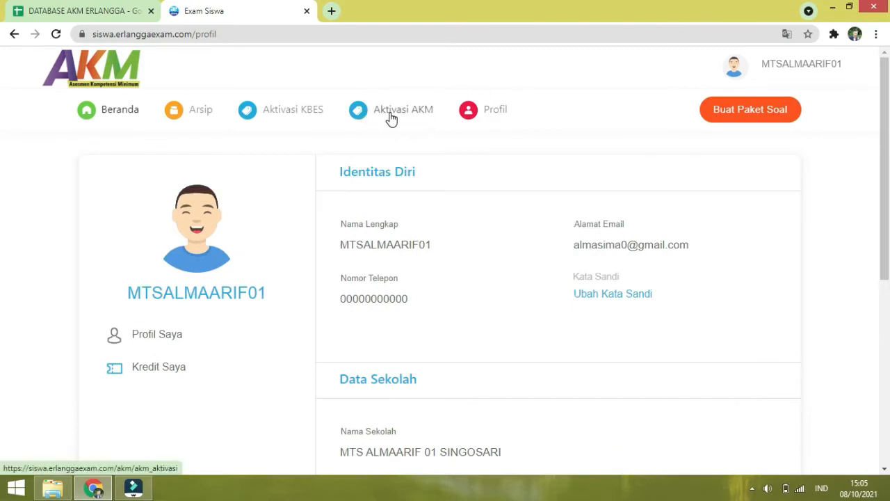
# Step: Submit the 10-character code on the Aktivasi AKM page and confirm it with Ya
pyautogui.click(388, 114)
pyautogui.moveTo(532, 325); pyautogui.dragTo(472, 328)
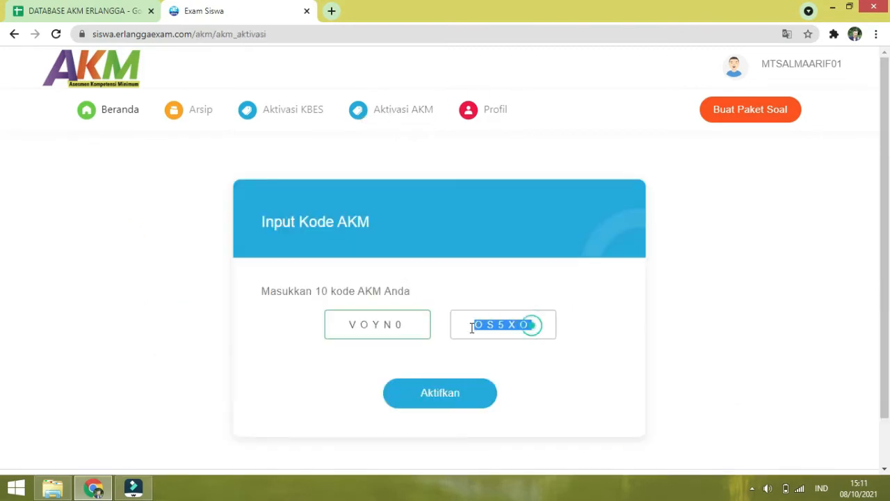
pyautogui.click(521, 366)
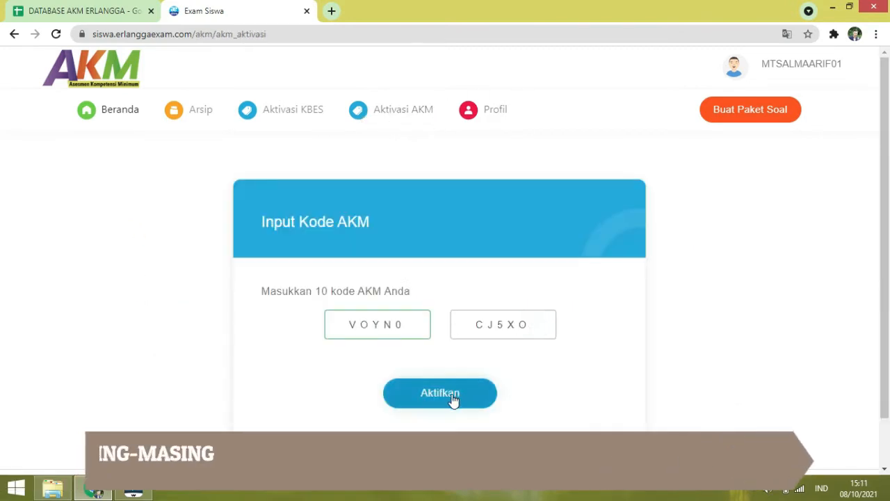
pyautogui.click(449, 397)
pyautogui.click(406, 341)
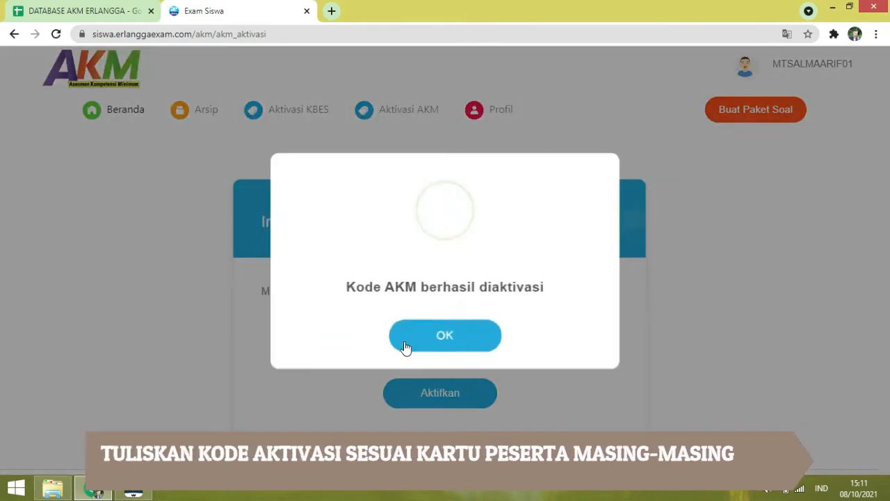
pyautogui.click(407, 345)
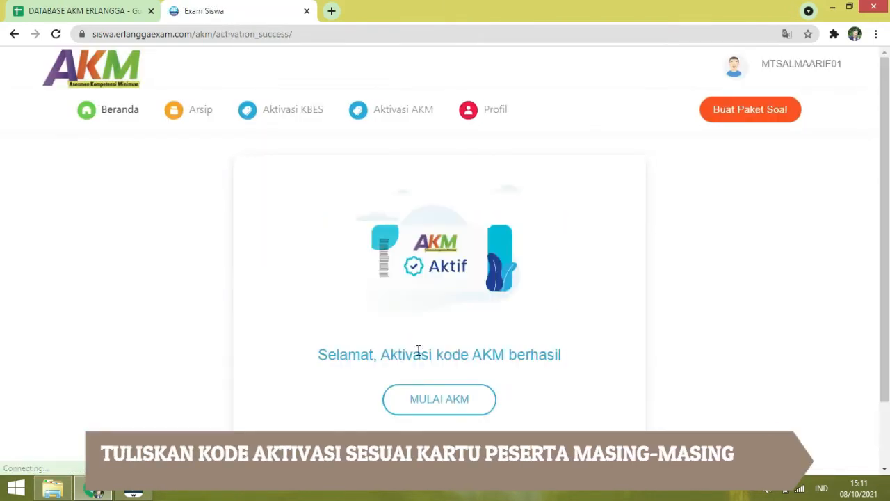
pyautogui.scroll(-1, 512, 408)
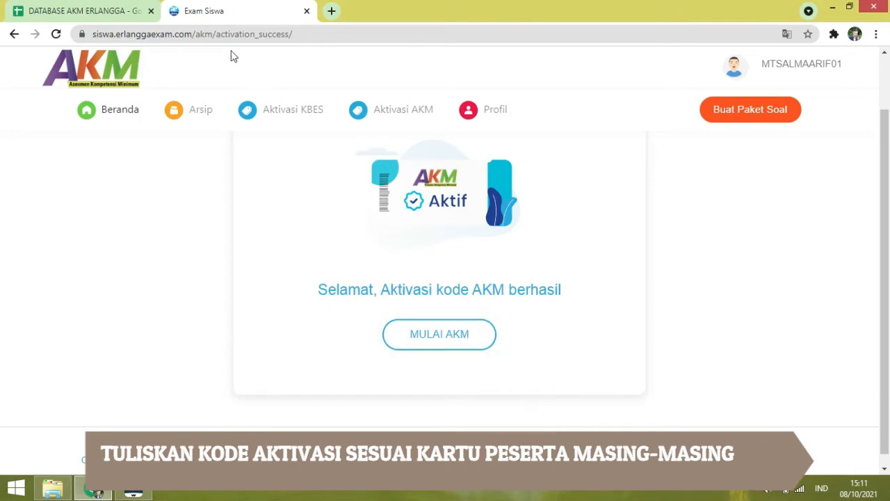
pyautogui.click(121, 9)
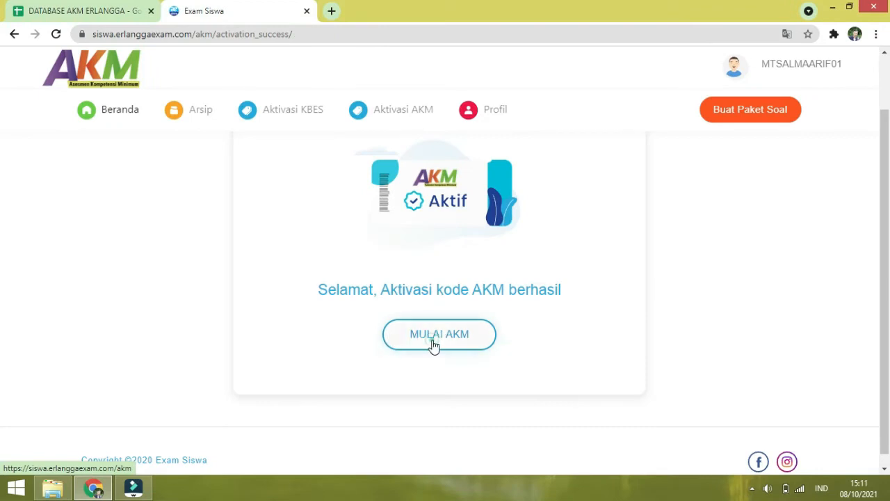
# Step: Start the SMP/MTs try-out from MULAI AKM and continue past the instructions with Lanjut
pyautogui.click(433, 344)
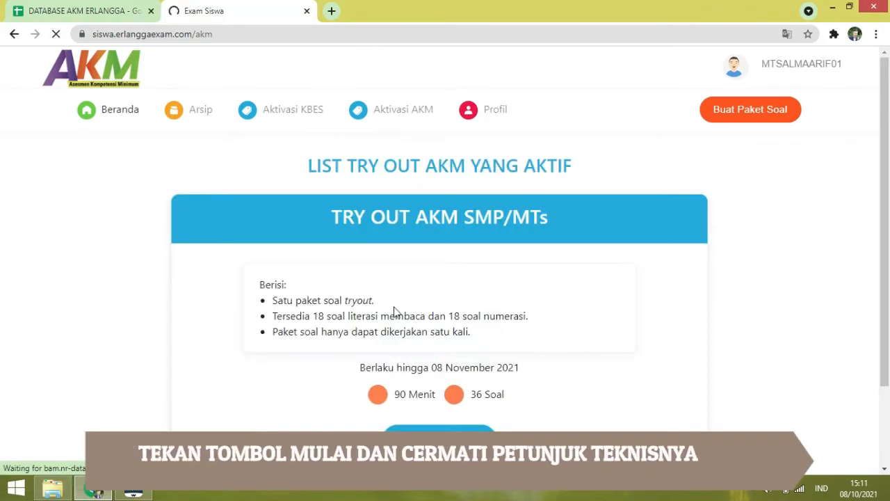
pyautogui.scroll(-2, 415, 312)
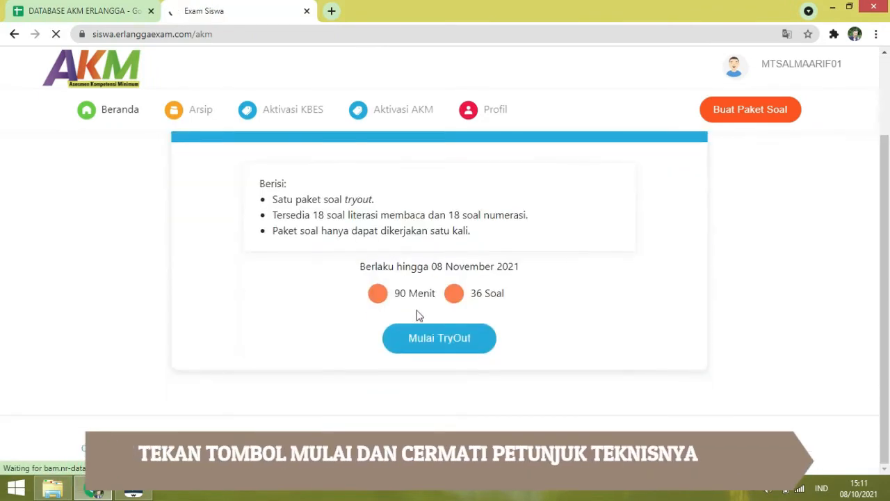
pyautogui.click(444, 341)
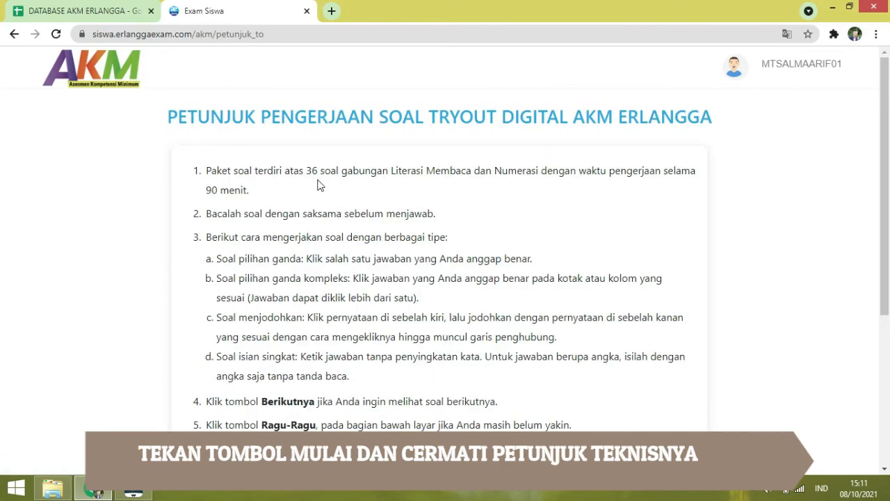
pyautogui.scroll(-3, 475, 319)
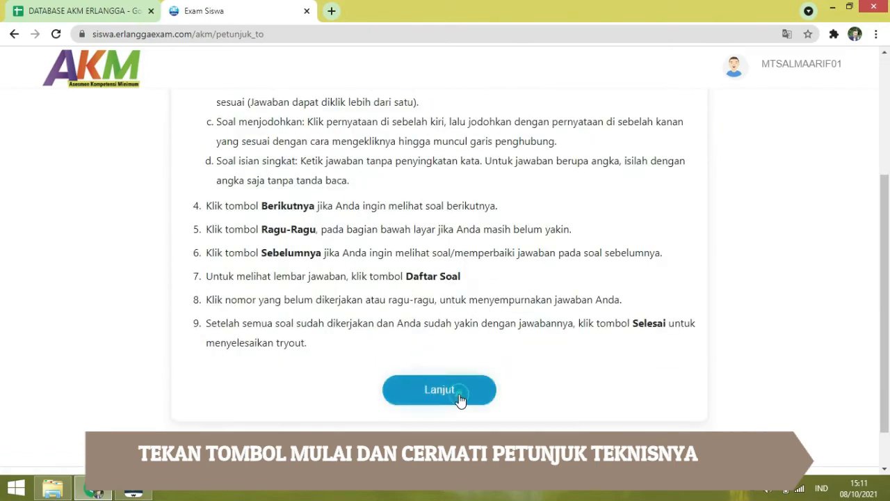
pyautogui.click(460, 398)
pyautogui.scroll(-1, 304, 253)
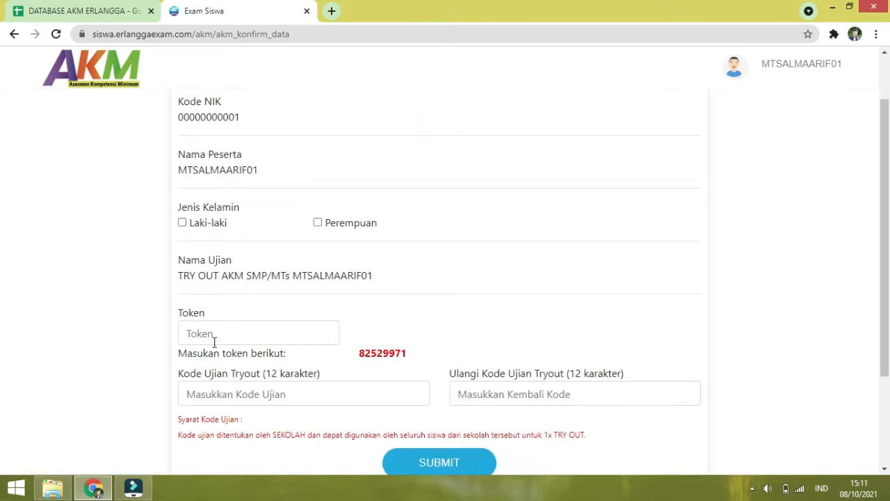
# Step: Enter the token displayed on the form into the Token field
pyautogui.scroll(-1, 254, 327)
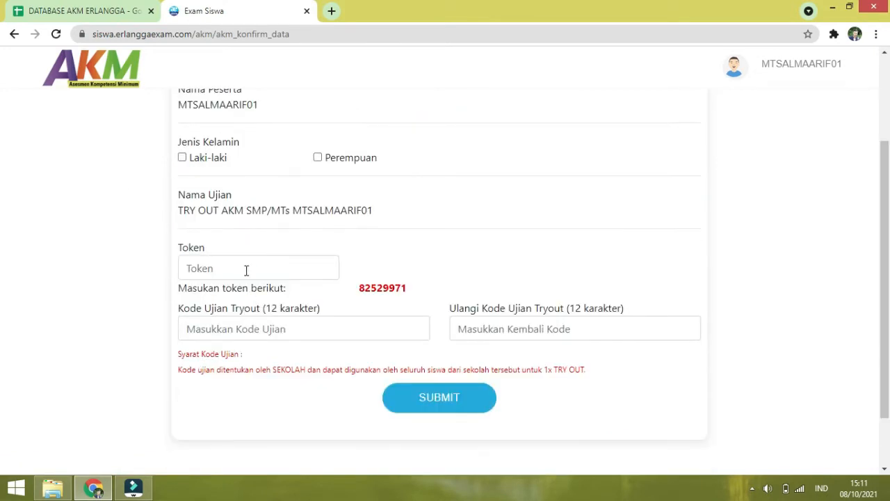
pyautogui.click(304, 269)
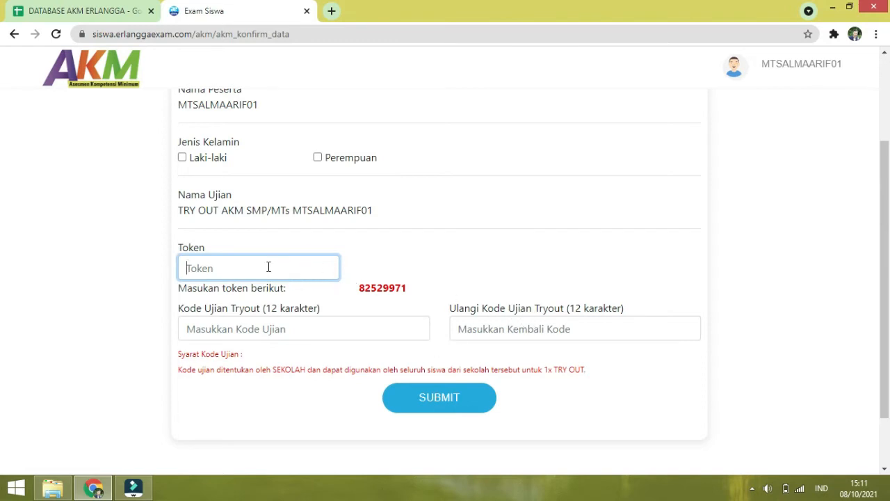
pyautogui.scroll(2, 268, 267)
pyautogui.scroll(-1, 405, 225)
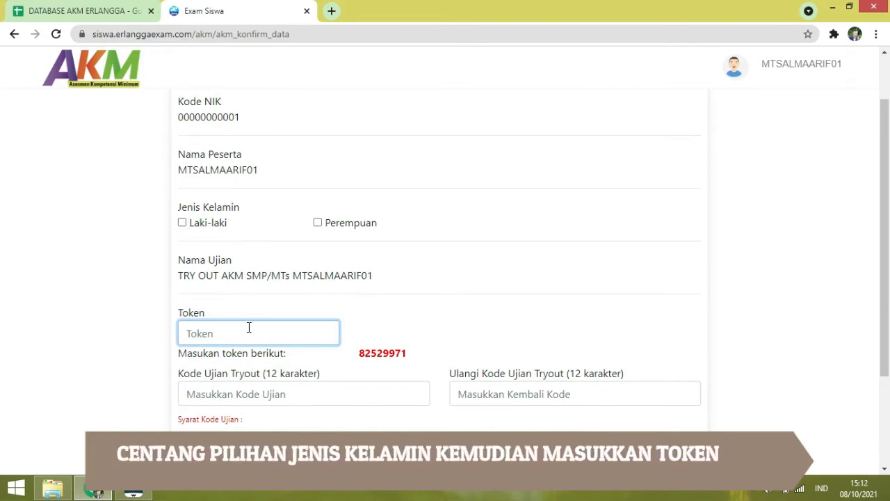
pyautogui.write('82529971')
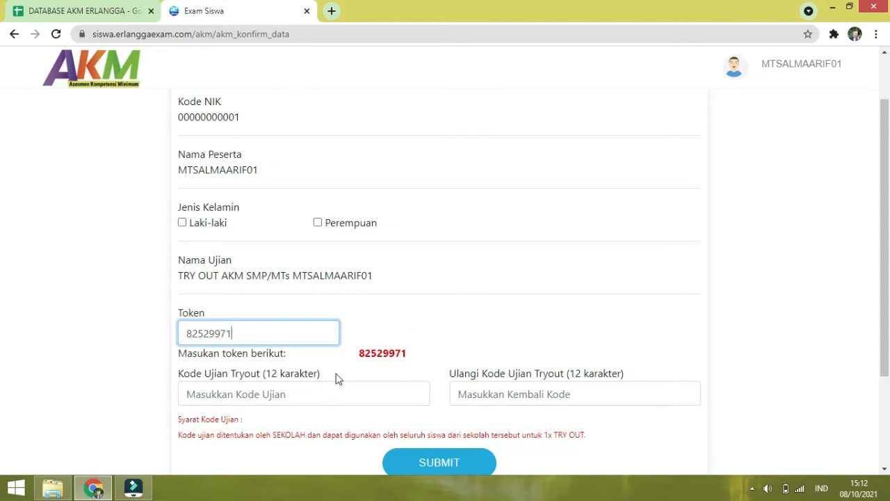
# Step: Type the 12-character exam code into Kode Ujian Tryout and Ulangi Kode Ujian Tryout
pyautogui.click(303, 390)
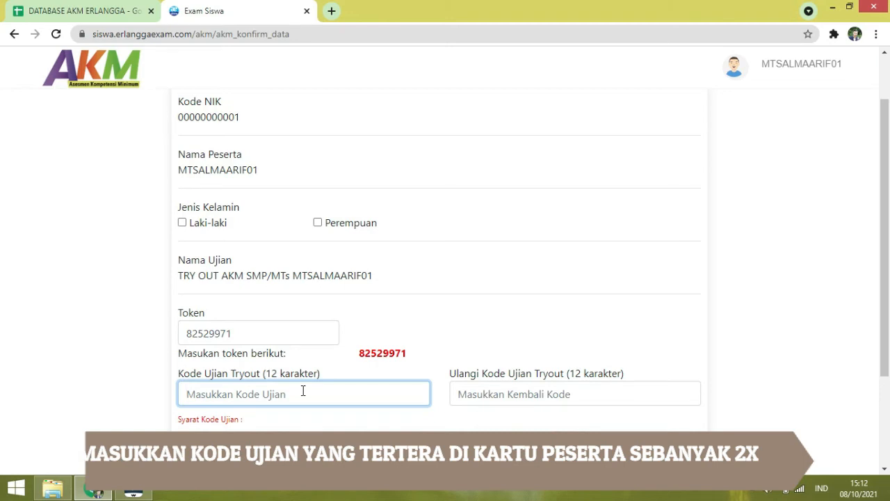
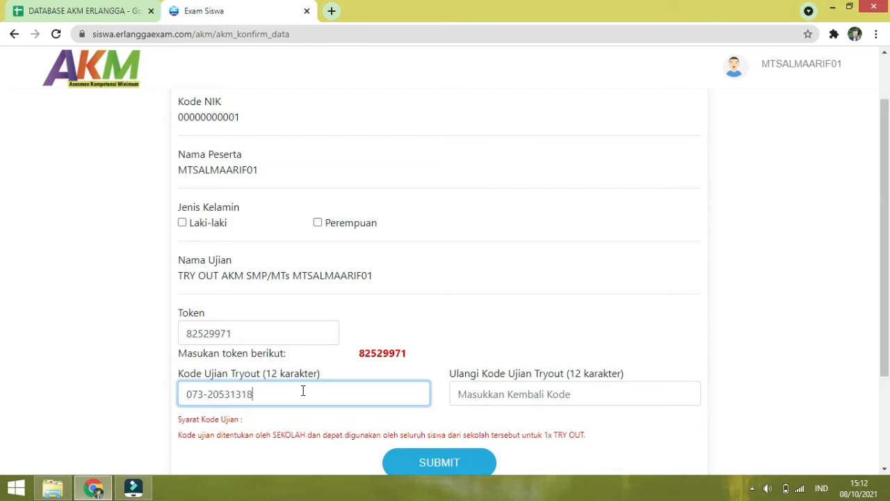
pyautogui.click(495, 393)
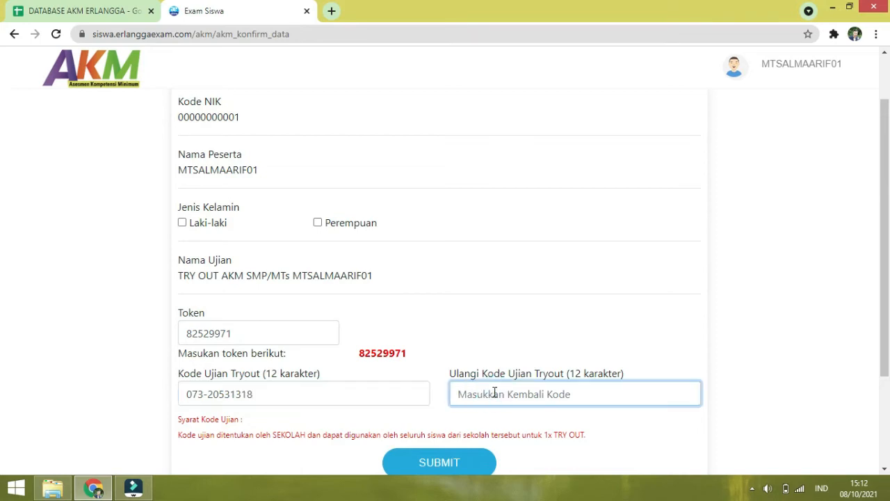
pyautogui.scroll(-1, 471, 363)
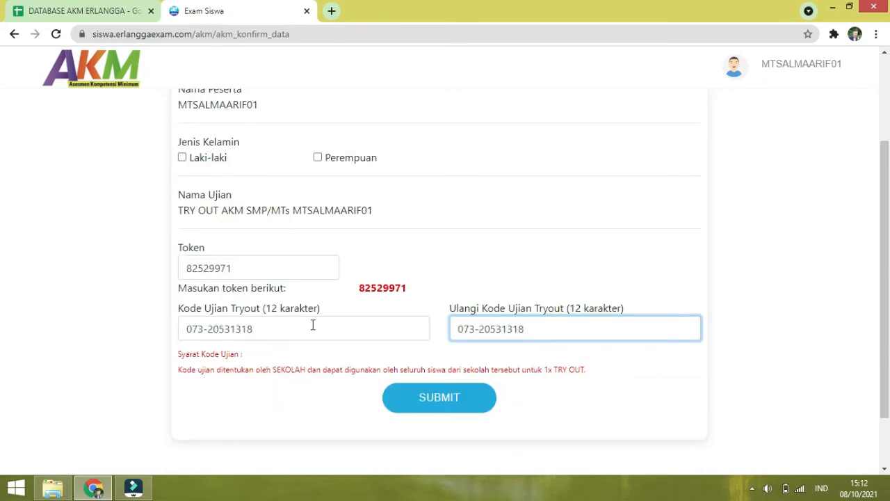
# Step: Tick Laki-laki as gender after the warning and resubmit the participant data form
pyautogui.click(464, 409)
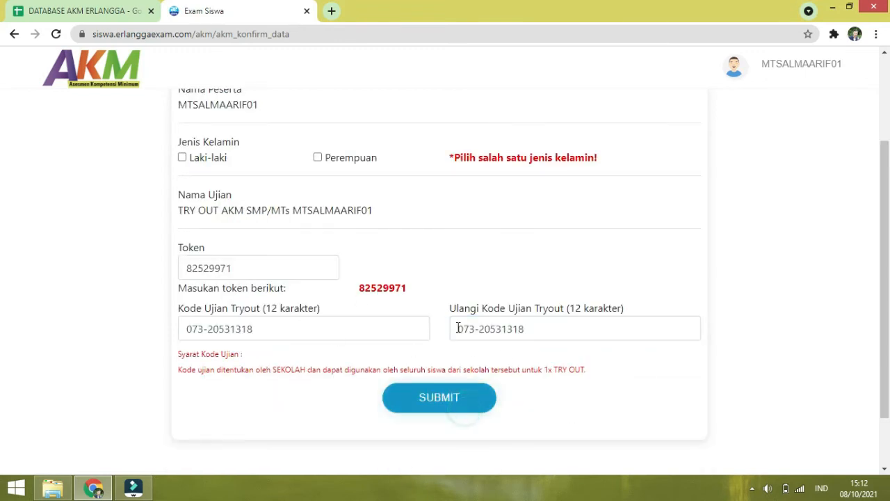
pyautogui.click(182, 158)
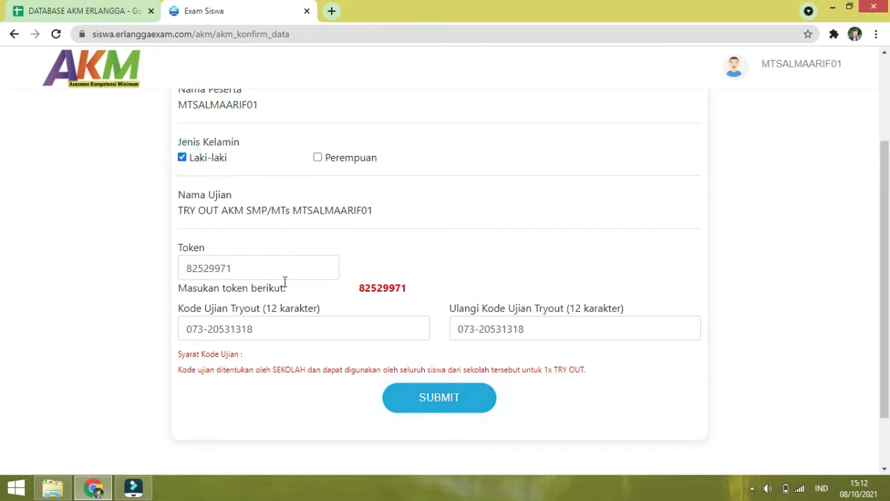
pyautogui.scroll(-1, 411, 350)
pyautogui.click(424, 333)
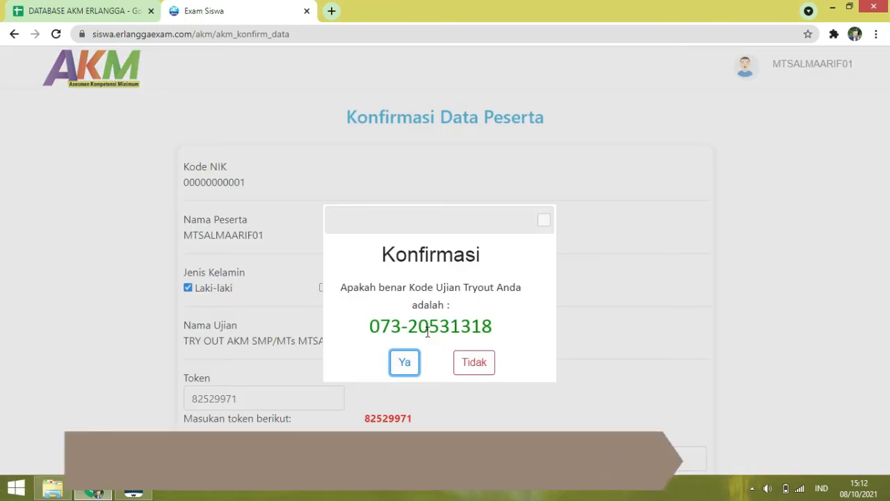
# Step: Begin the try-out with Ya and read through the reading stimulus
pyautogui.click(404, 363)
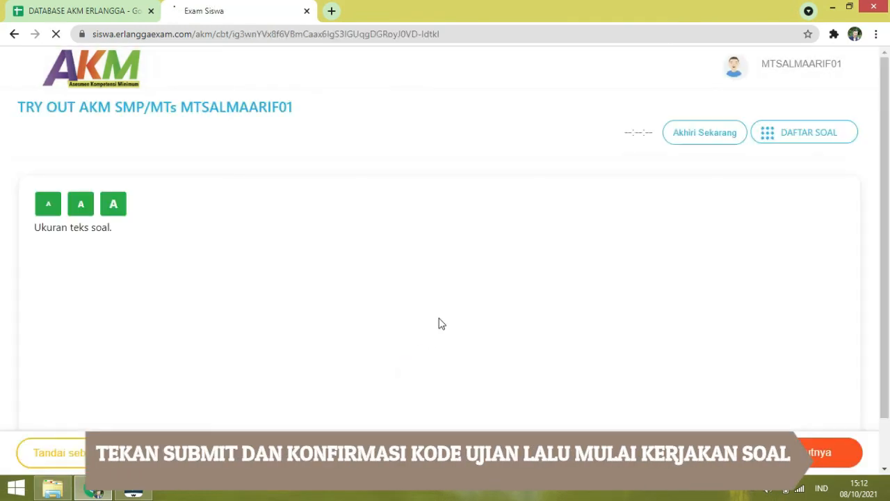
pyautogui.scroll(-1, 590, 319)
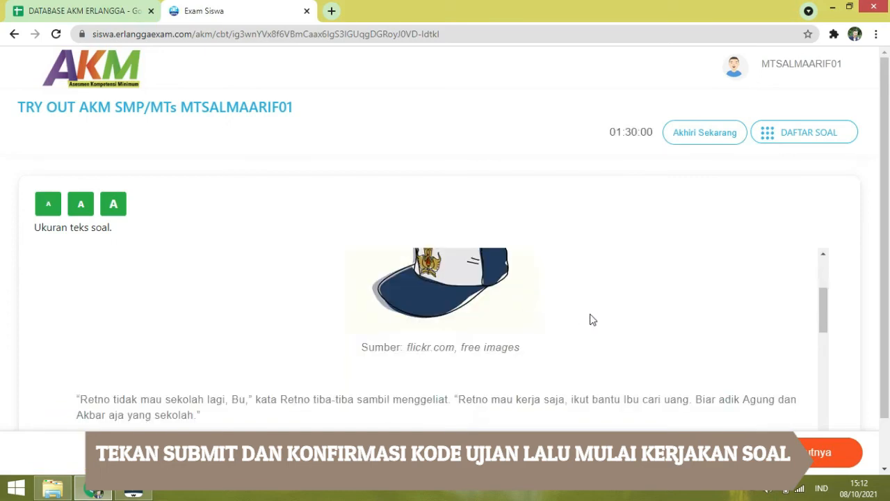
pyautogui.scroll(-4, 591, 319)
pyautogui.moveTo(822, 327); pyautogui.dragTo(826, 288)
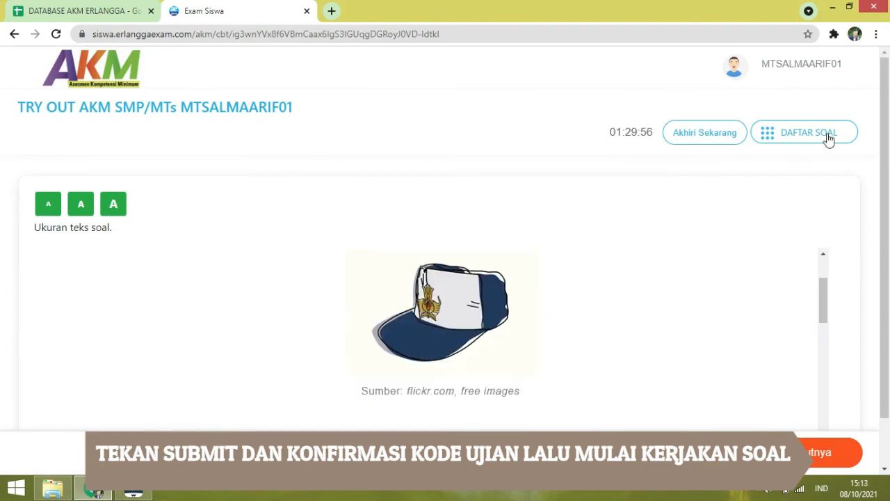
pyautogui.scroll(-1, 884, 284)
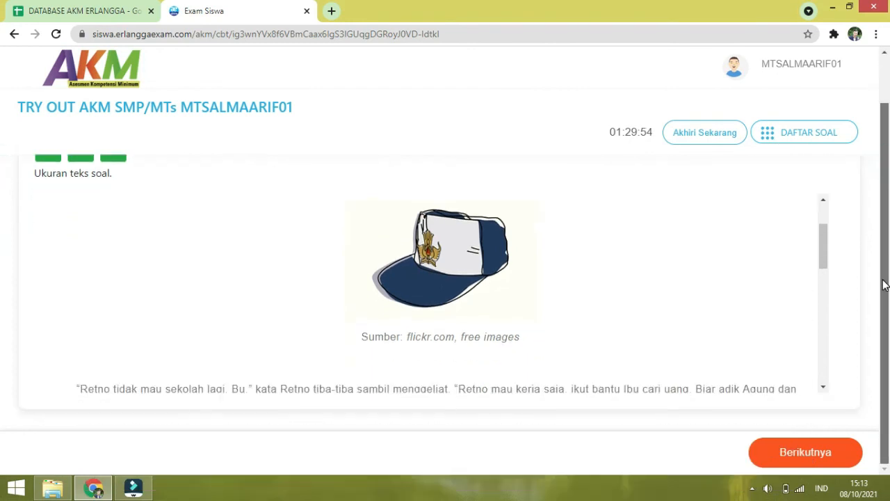
pyautogui.scroll(1, 711, 322)
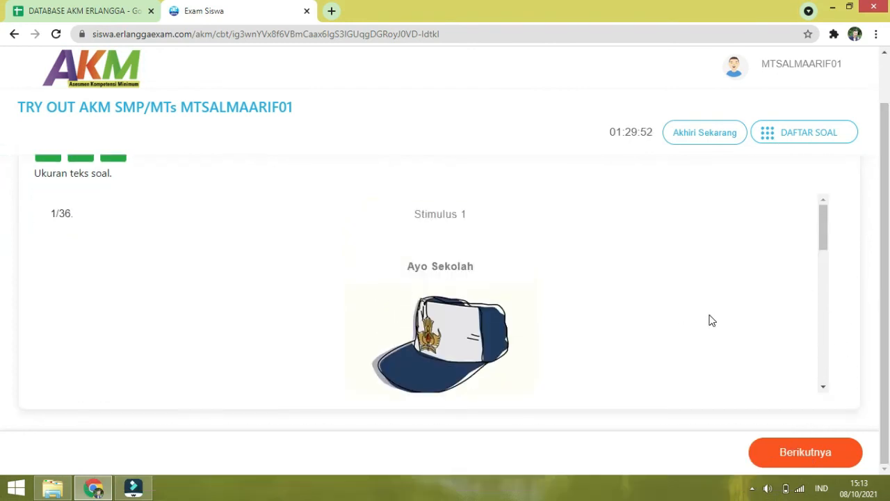
pyautogui.scroll(-5, 711, 319)
# Step: Go to the next question and tick its first answer statement
pyautogui.click(810, 456)
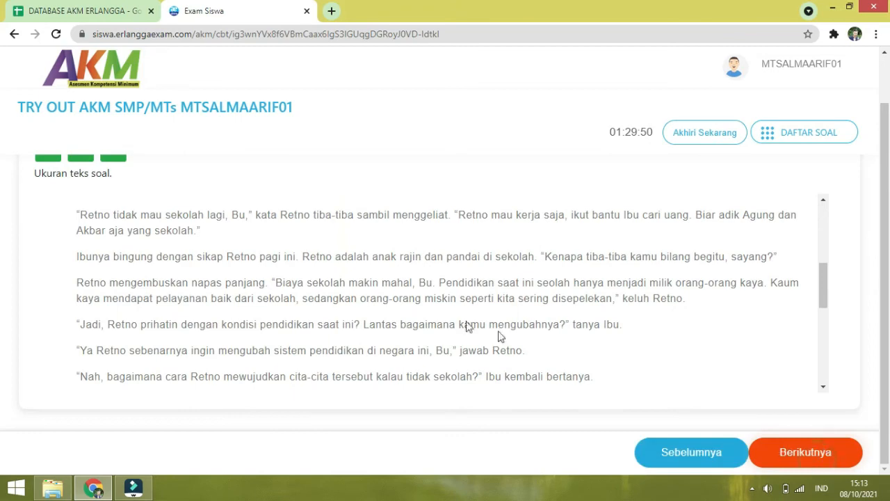
pyautogui.scroll(6, 501, 327)
pyautogui.scroll(-7, 508, 320)
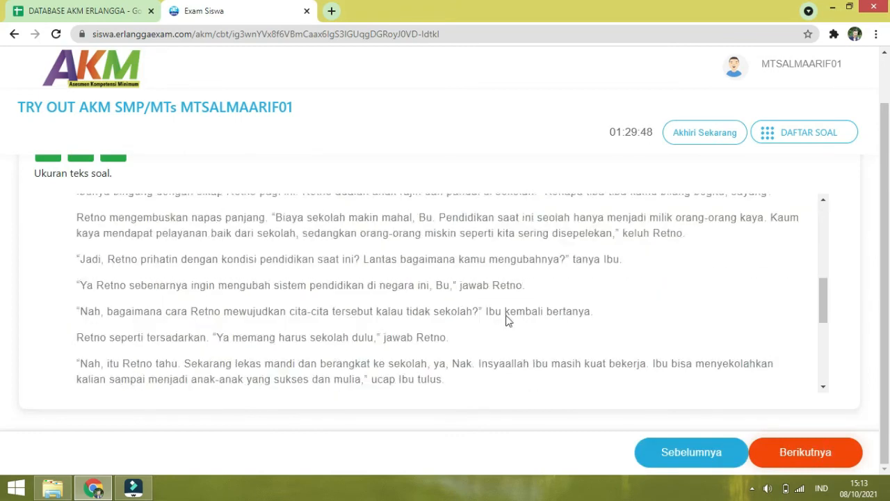
pyautogui.scroll(-4, 508, 320)
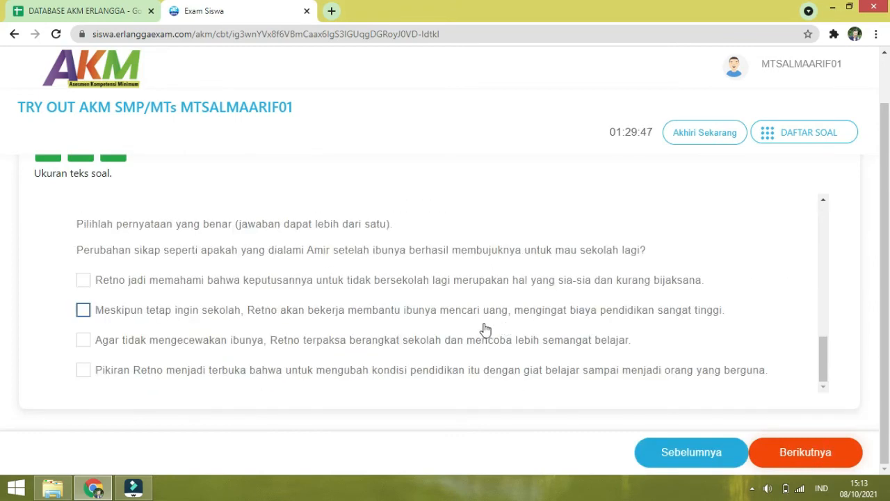
pyautogui.click(83, 282)
pyautogui.click(784, 451)
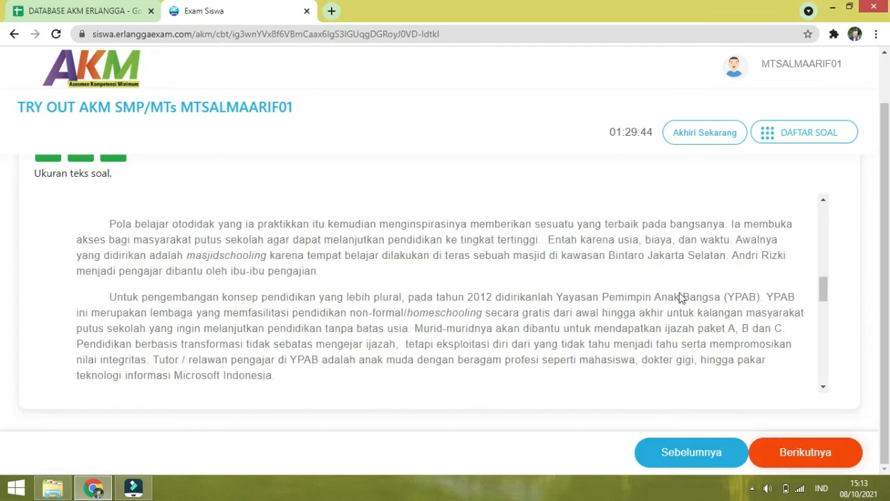
# Step: End the try-out early from DAFTAR SOAL with Akhiri Sekarang and Selesaikan
pyautogui.scroll(3, 678, 285)
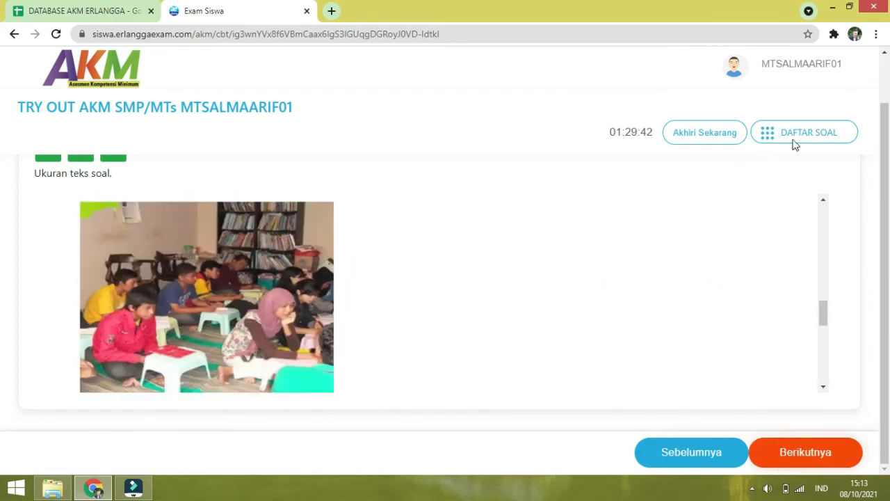
pyautogui.click(793, 135)
pyautogui.scroll(1, 727, 360)
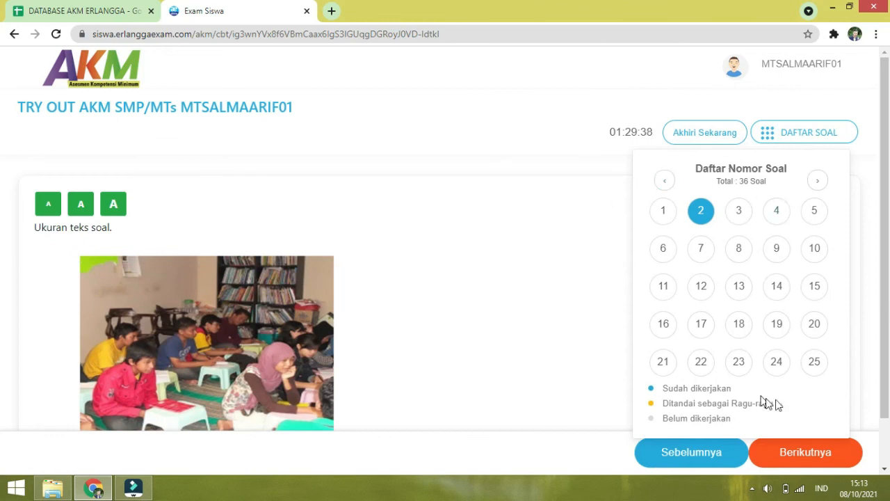
pyautogui.click(708, 133)
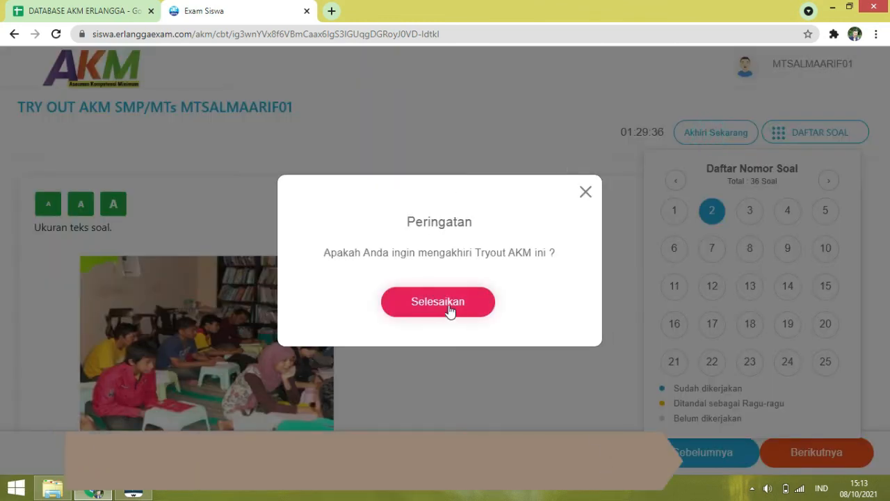
pyautogui.click(439, 304)
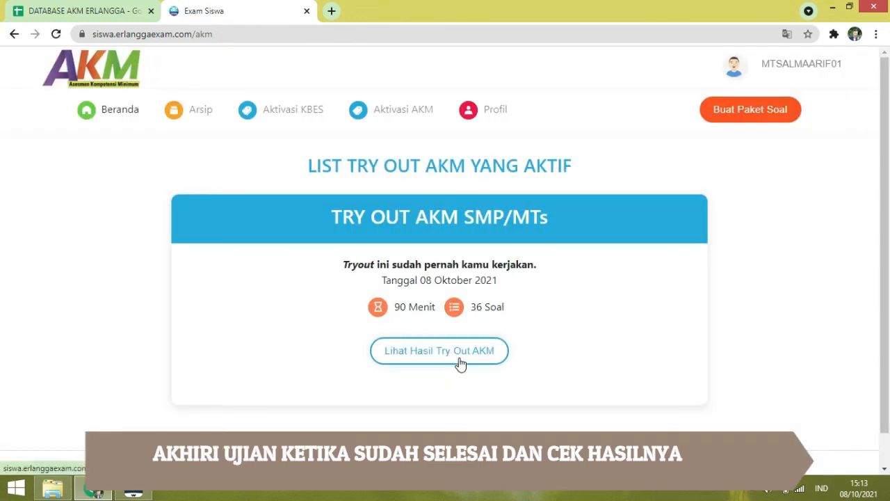
# Step: Open Lihat Hasil Try Out AKM (0 correct, 1 wrong, 35 unanswered), then choose Logout
pyautogui.click(425, 359)
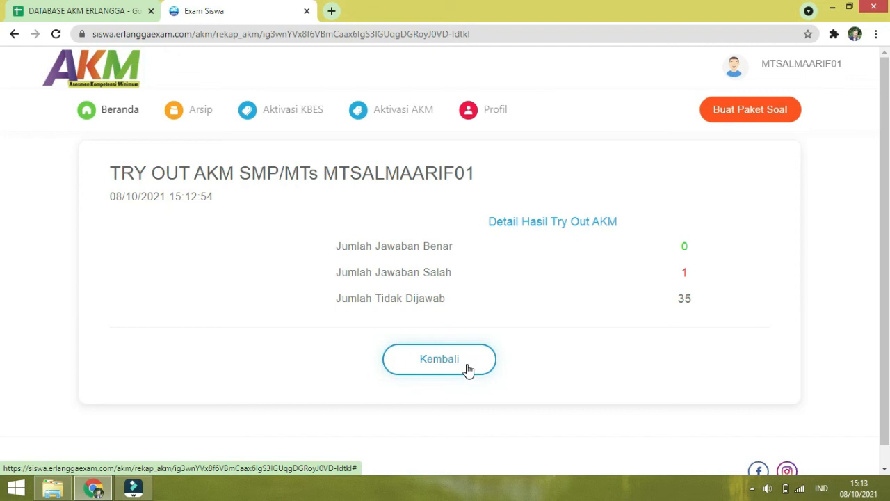
pyautogui.click(773, 67)
pyautogui.click(763, 170)
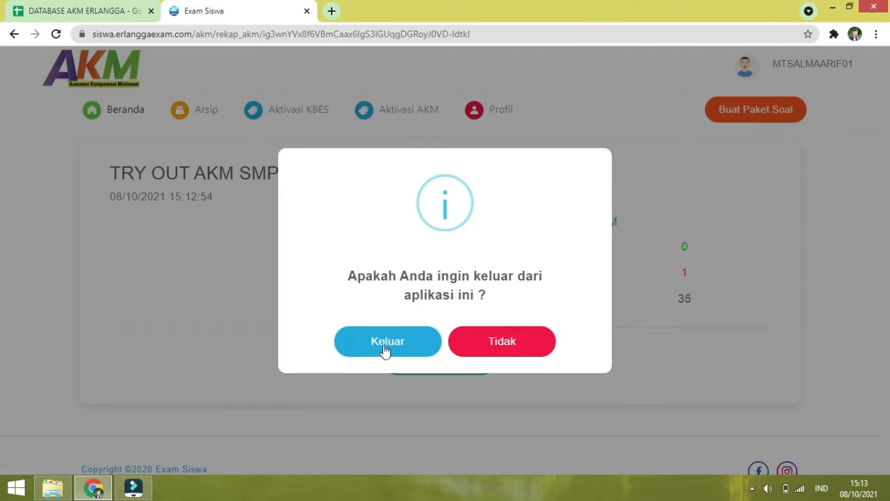